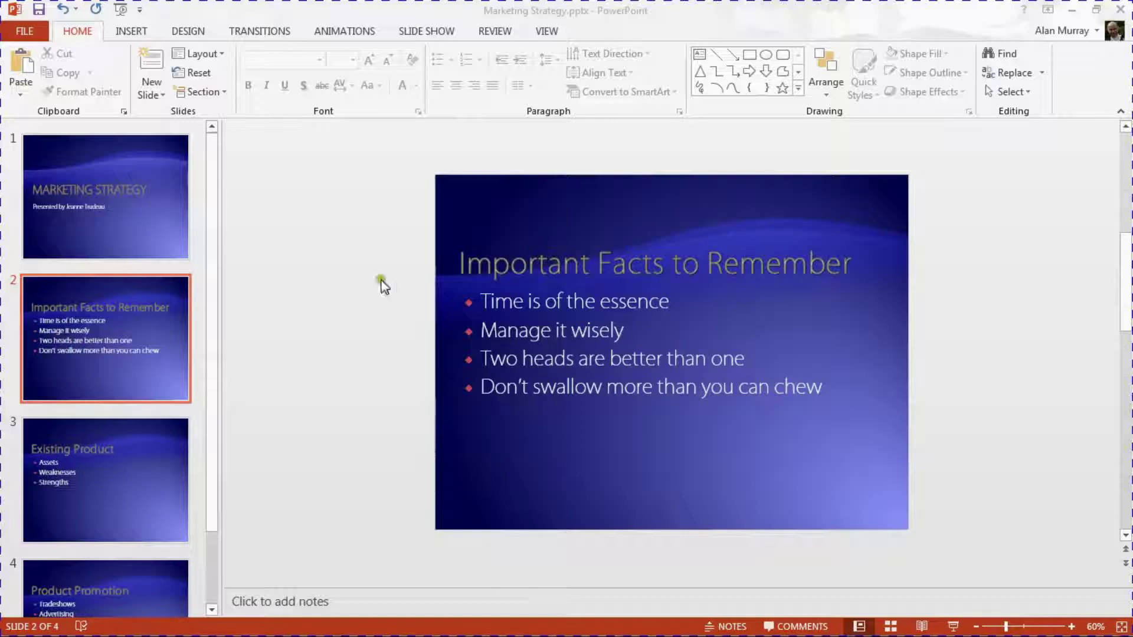
# - Open PowerPoint Options from the File backstage view
pyautogui.click(33, 33)
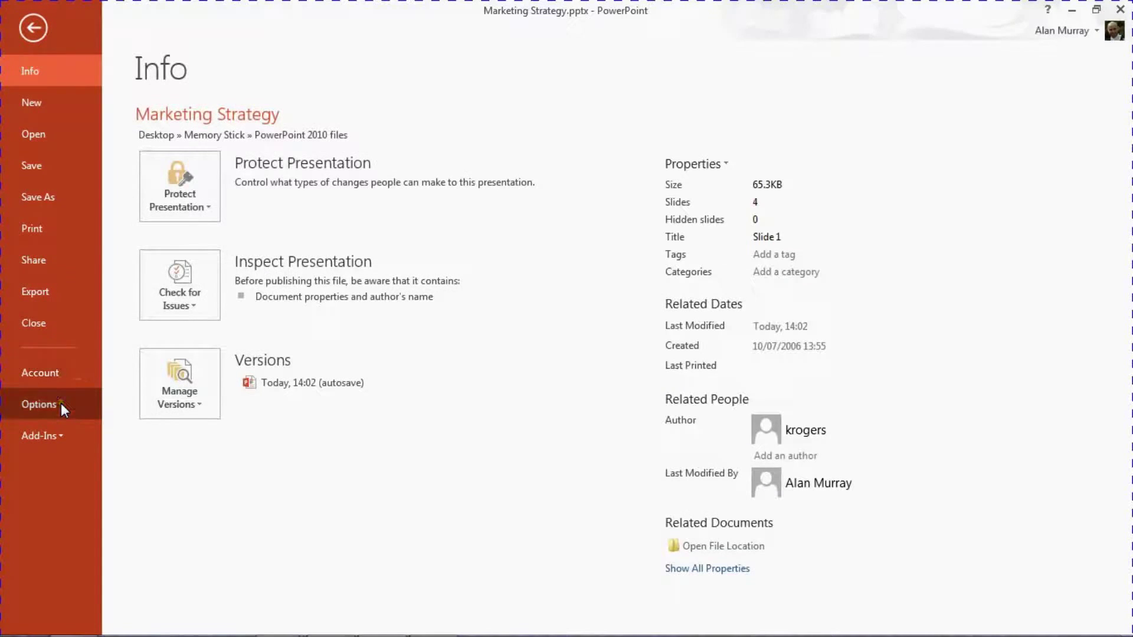
pyautogui.click(39, 405)
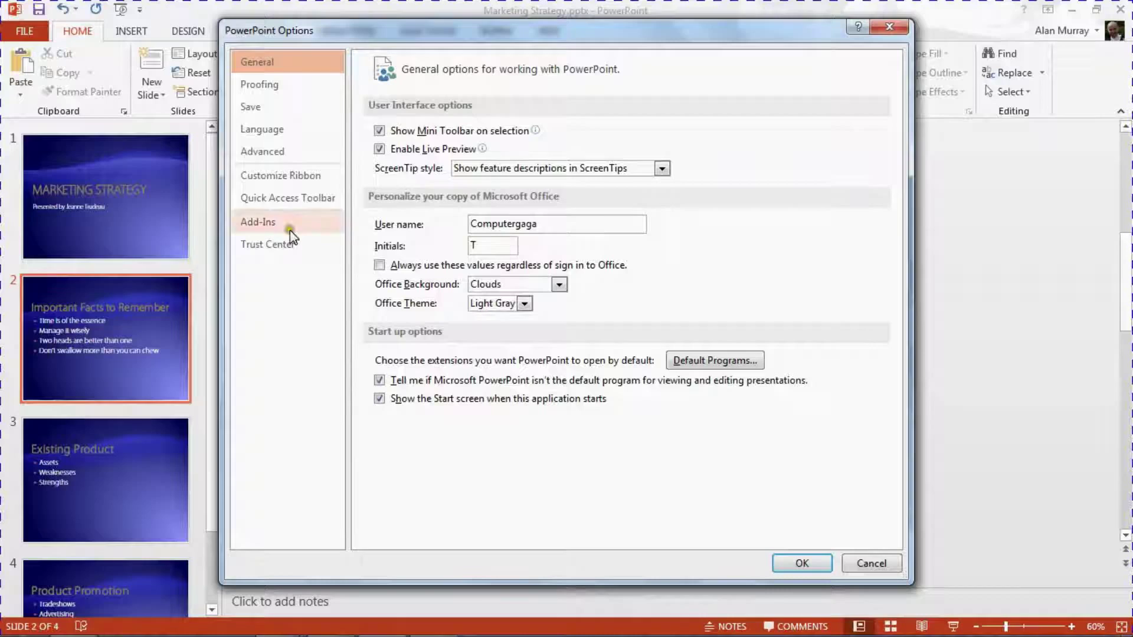
# - Switch the PowerPoint Options dialog to the Save category
pyautogui.click(263, 106)
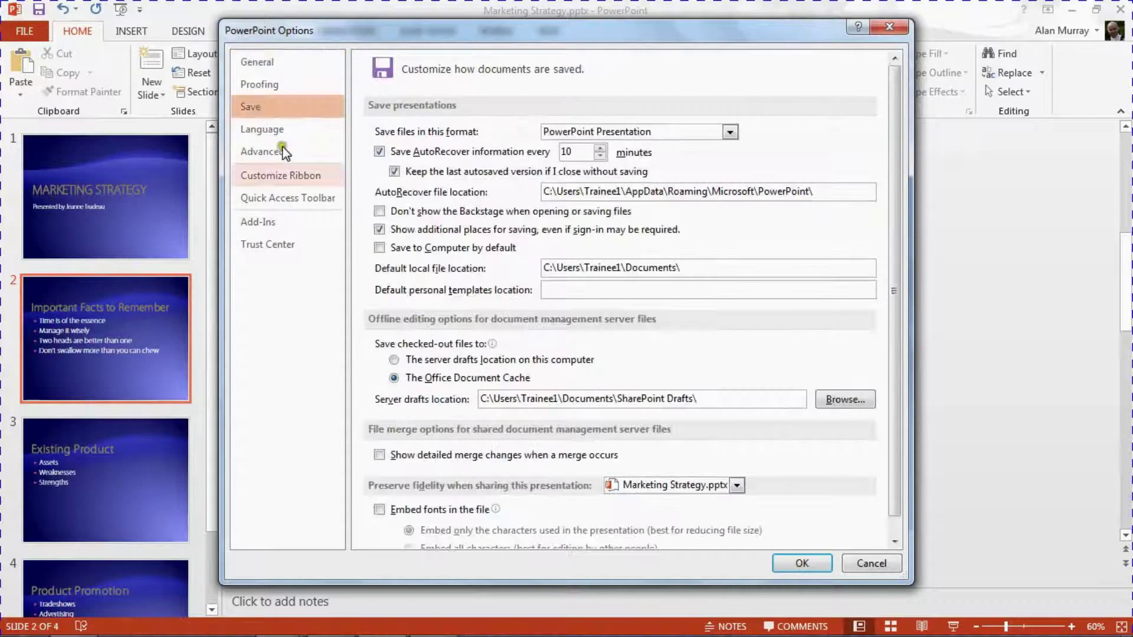
pyautogui.scroll(-1, 446, 332)
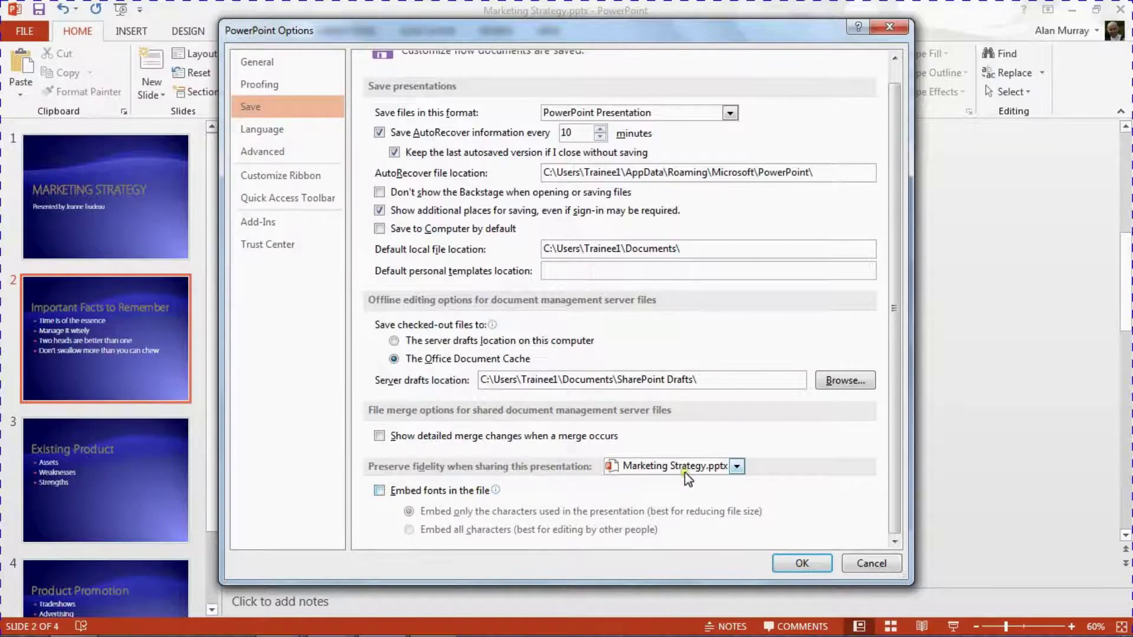
# - Enable 'Embed fonts in the file' with the 'Embed all characters' option
pyautogui.click(380, 492)
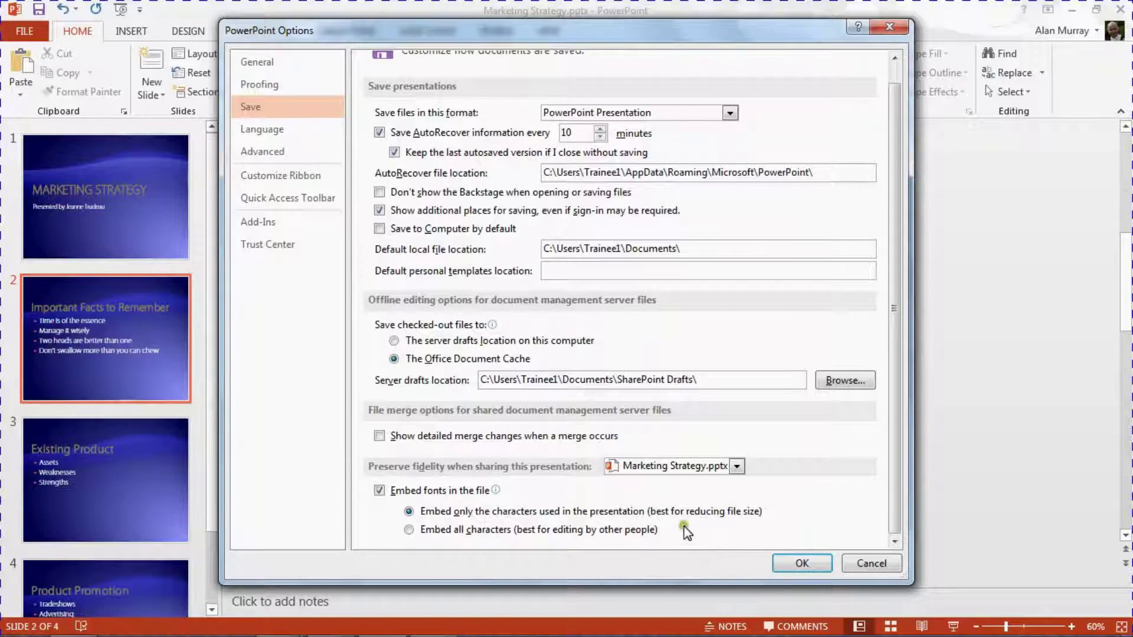
pyautogui.click(409, 530)
# - Apply the embedding settings and save the Marketing Strategy presentation
pyautogui.click(797, 565)
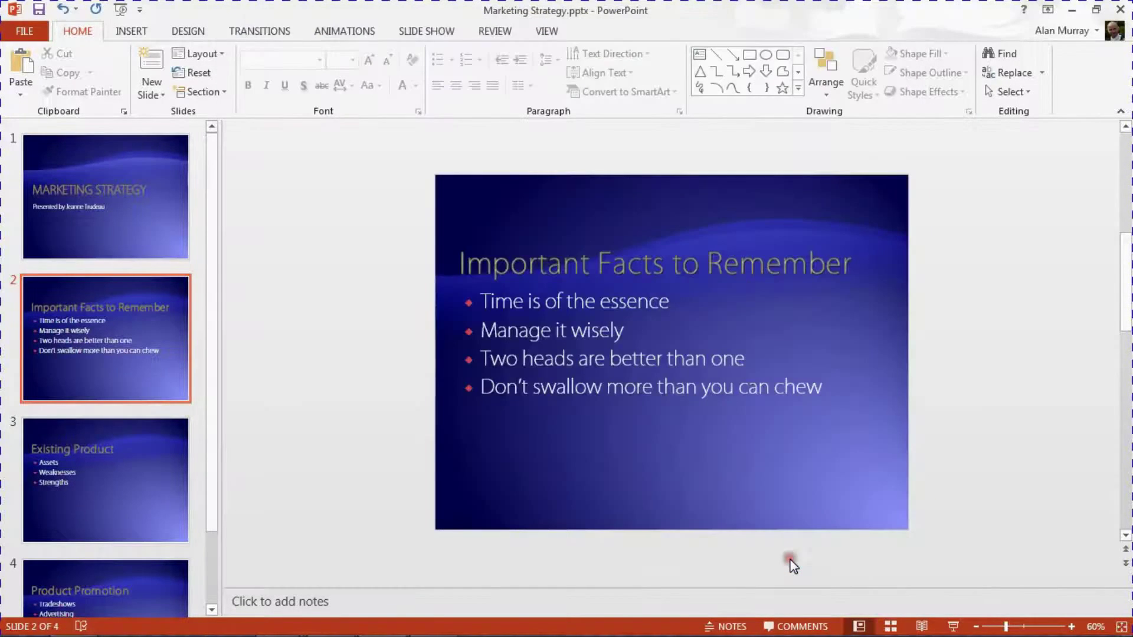
pyautogui.click(526, 443)
pyautogui.click(40, 12)
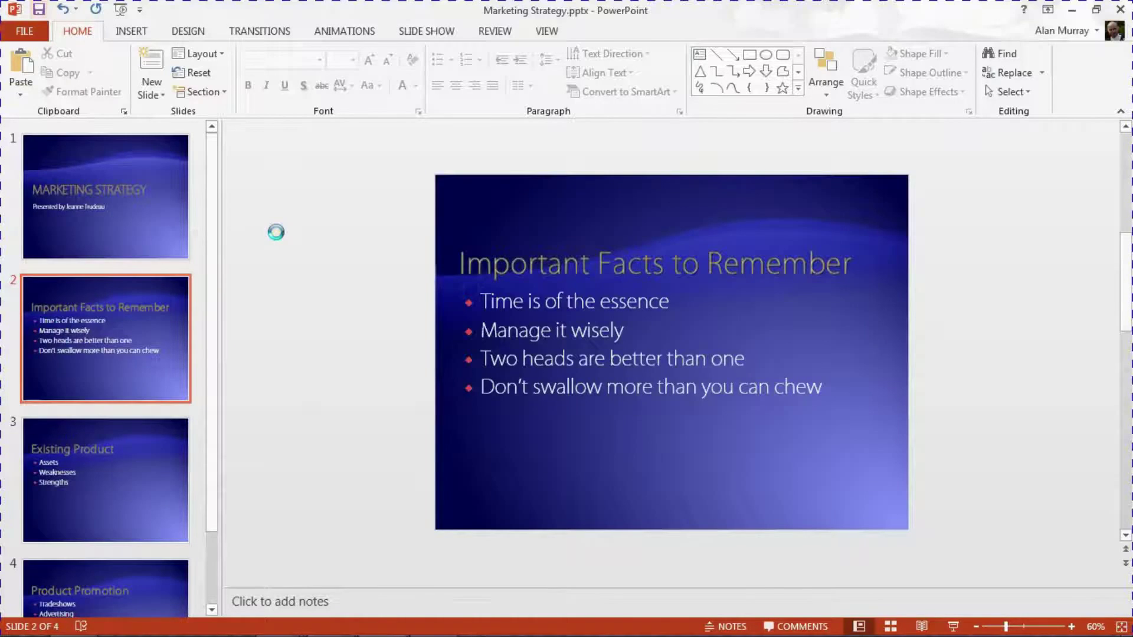